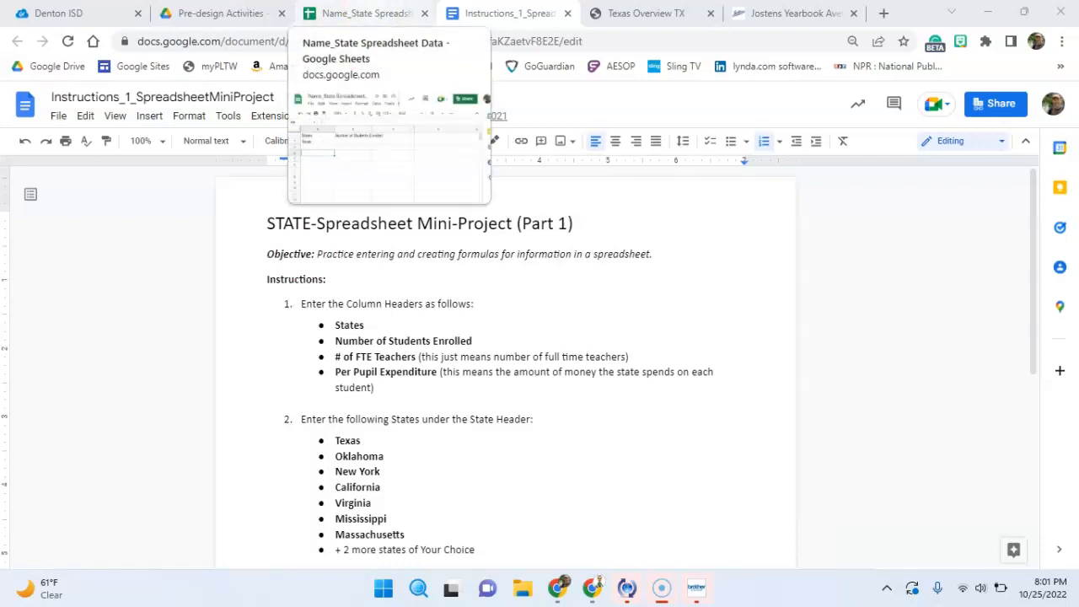
Move the instructions document into its own window and arrange it side by side with the Name_State Spreadsheet Data sheet.
left_click(369, 16)
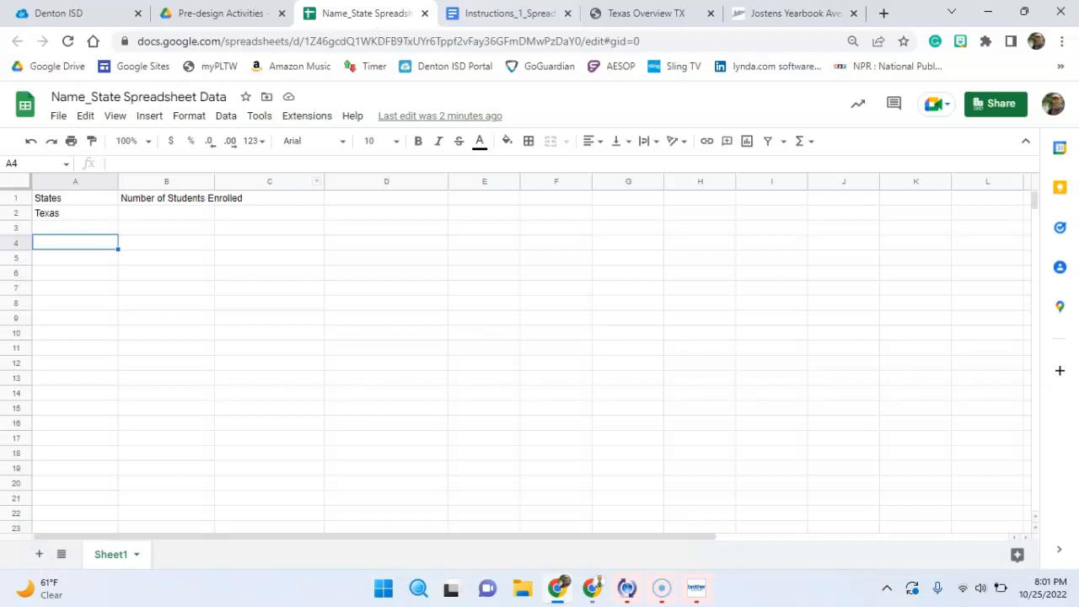
left_click(504, 21)
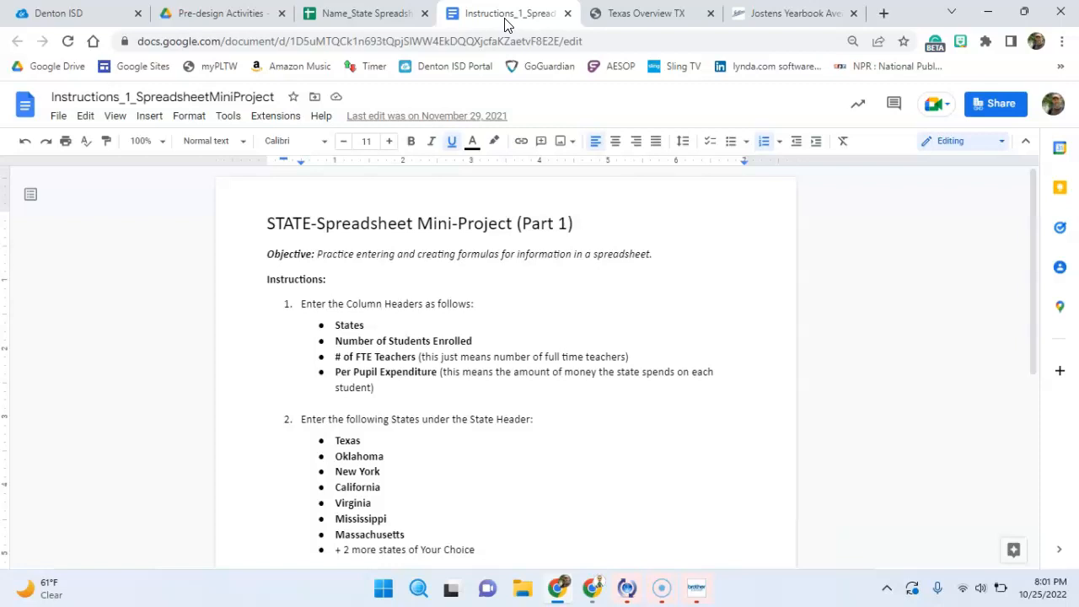
left_click(505, 12)
left_click(506, 10)
left_click_drag(499, 12, 501, 77)
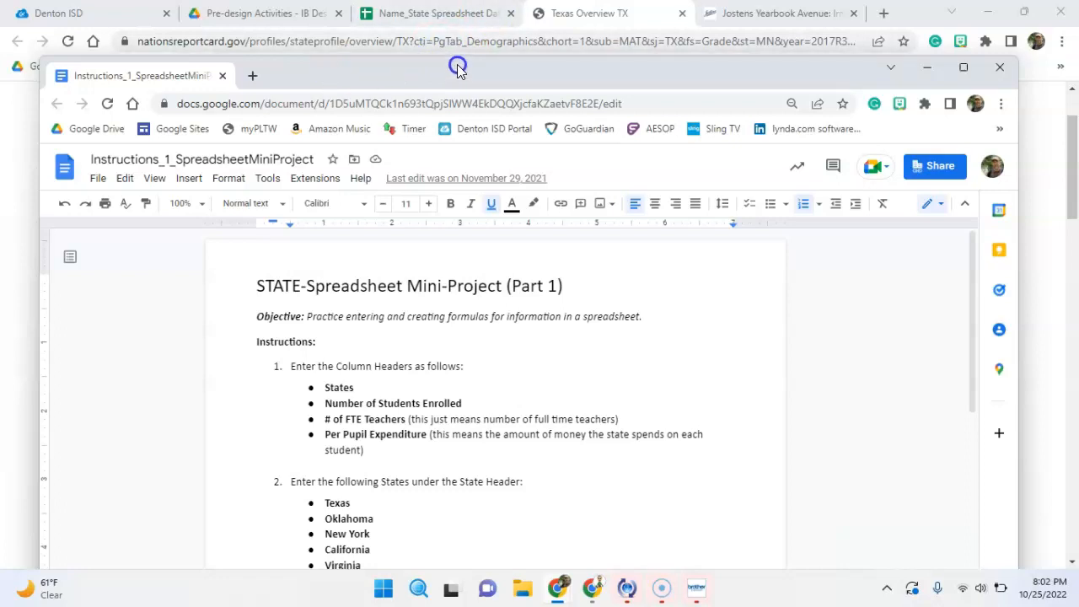
left_click_drag(458, 67, 1074, 86)
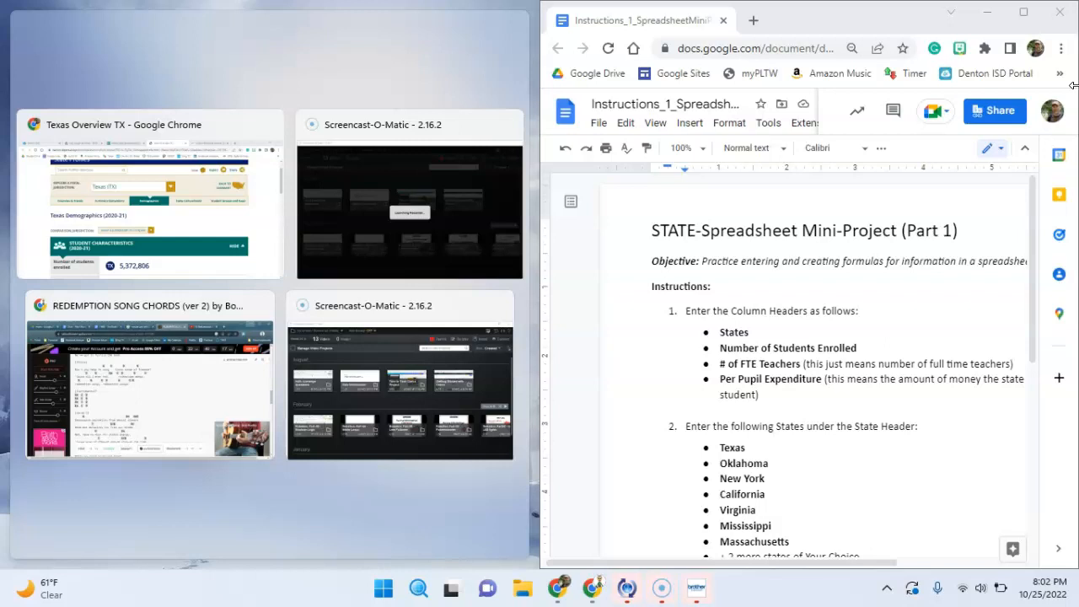
left_click(132, 175)
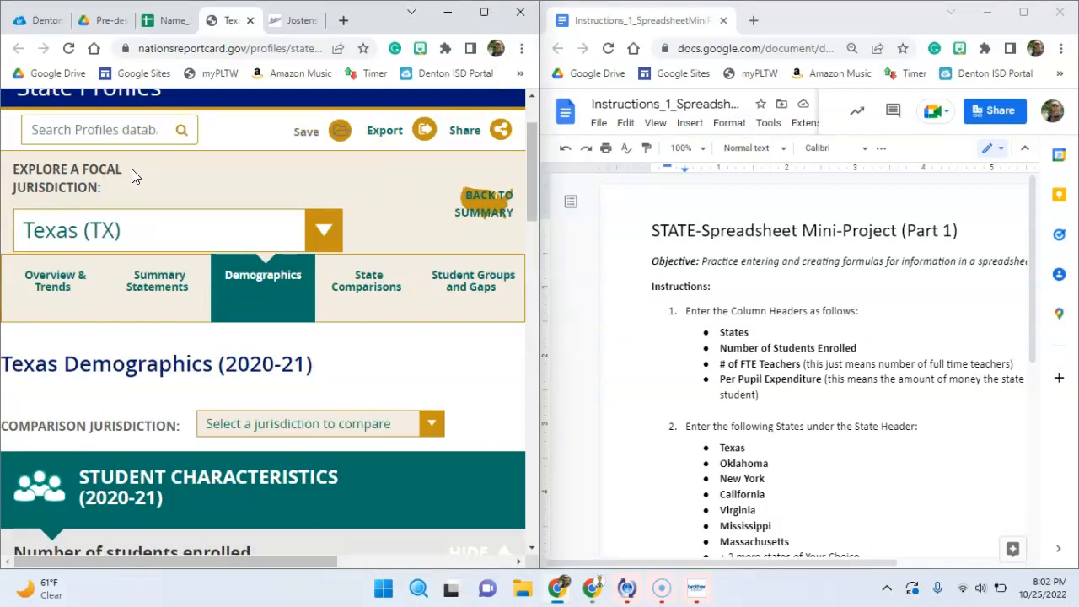
left_click(168, 29)
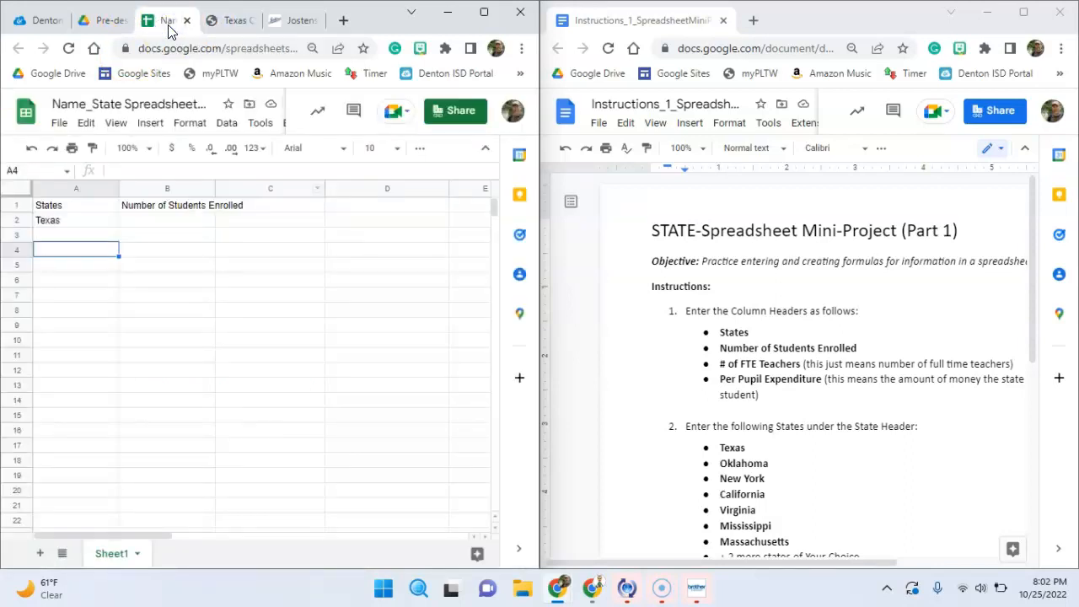
Widen column B to fit the "Number of Students Enrolled" header.
scroll(832, 392, "down", 2)
scroll(832, 392, "up", 1)
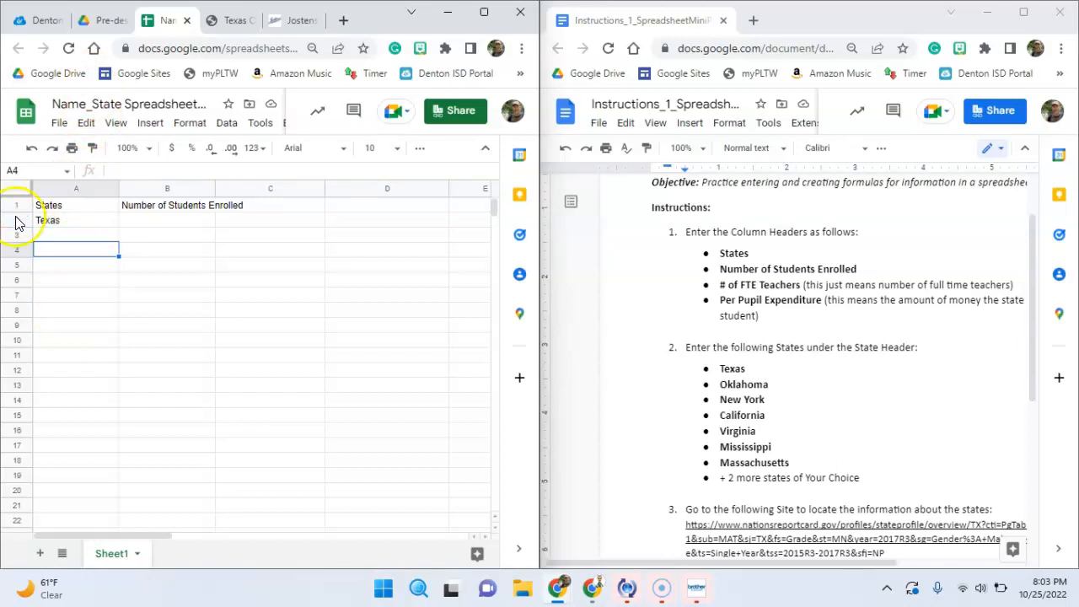
left_click(95, 209)
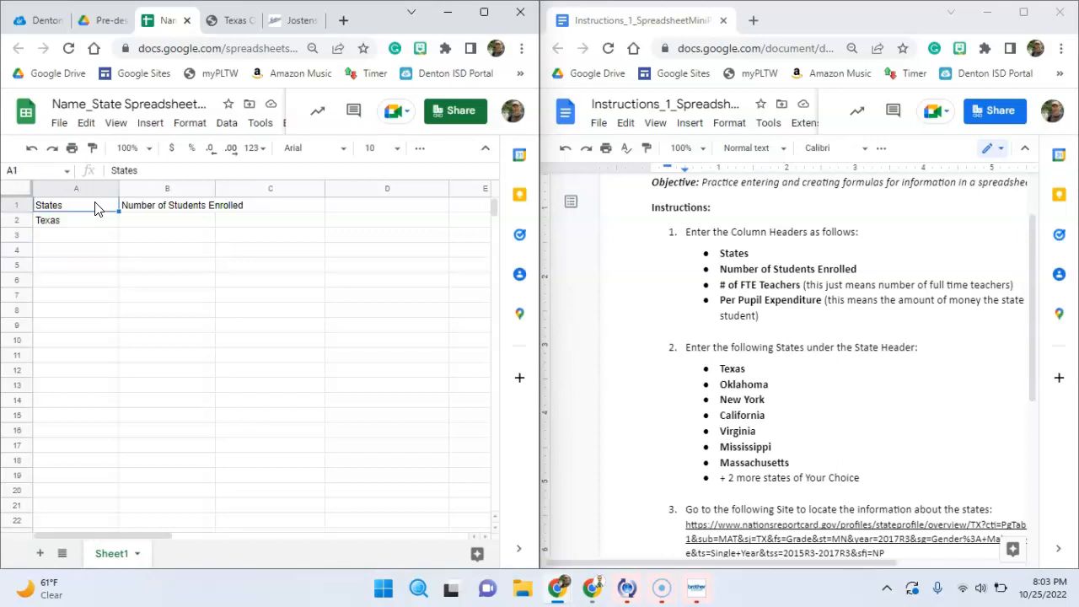
left_click(149, 210)
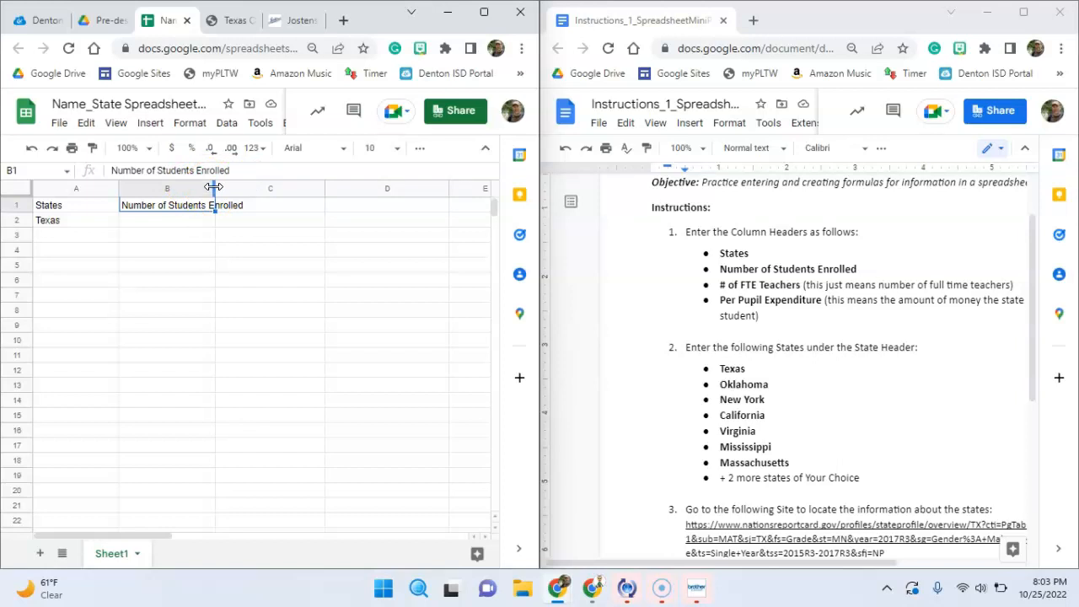
left_click_drag(214, 187, 250, 187)
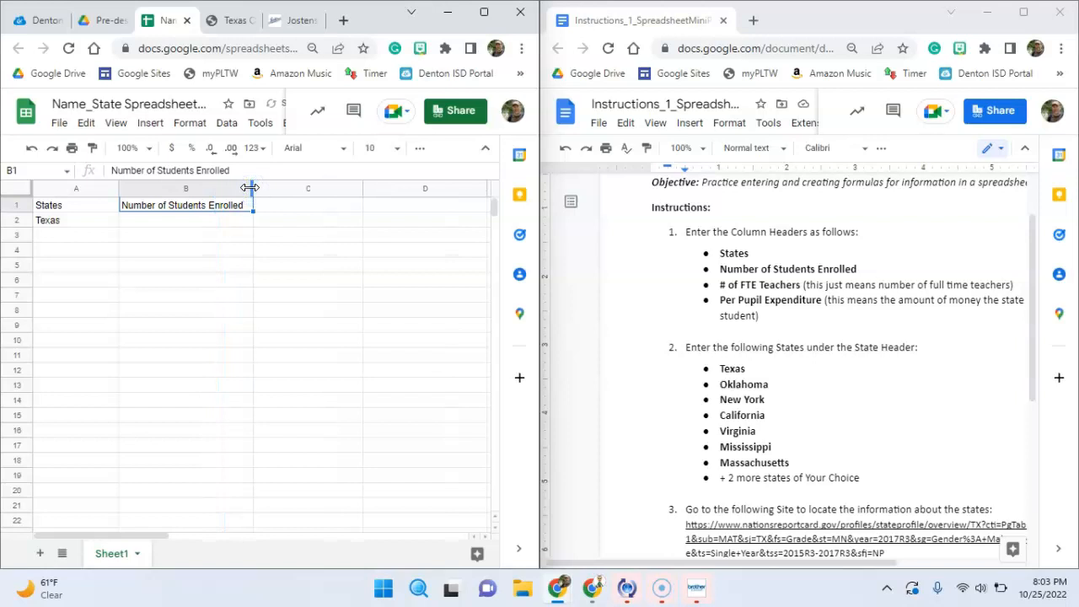
left_click(212, 236)
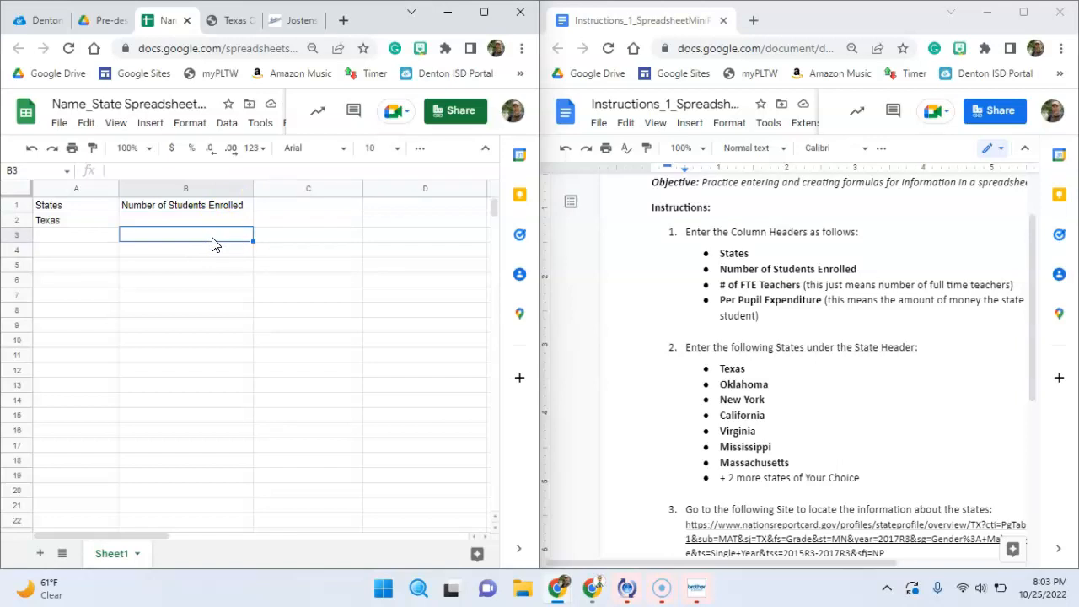
Enter the column headers "# of FTE Teachers" in C1 and "Per pupil Expenditures" in D1.
left_click(268, 209)
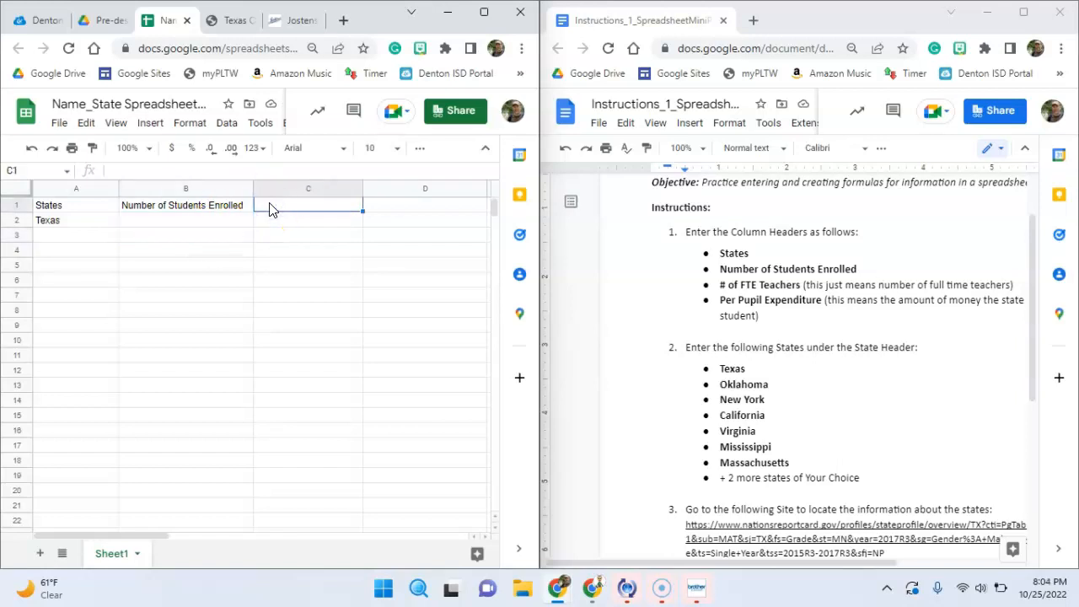
type("# of")
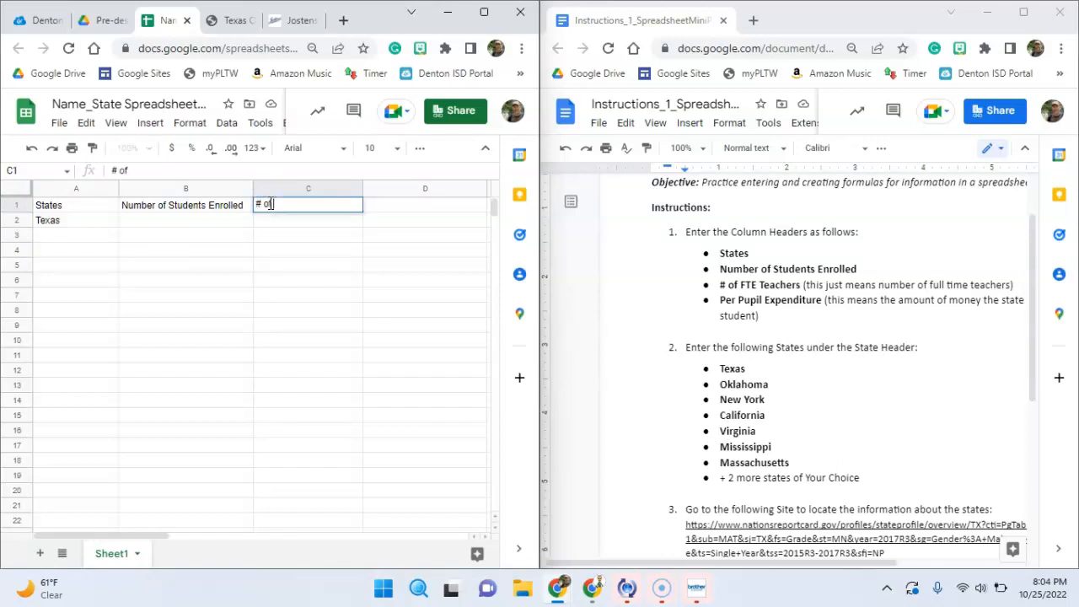
type(" FT")
type("E Teachers")
left_click(397, 207)
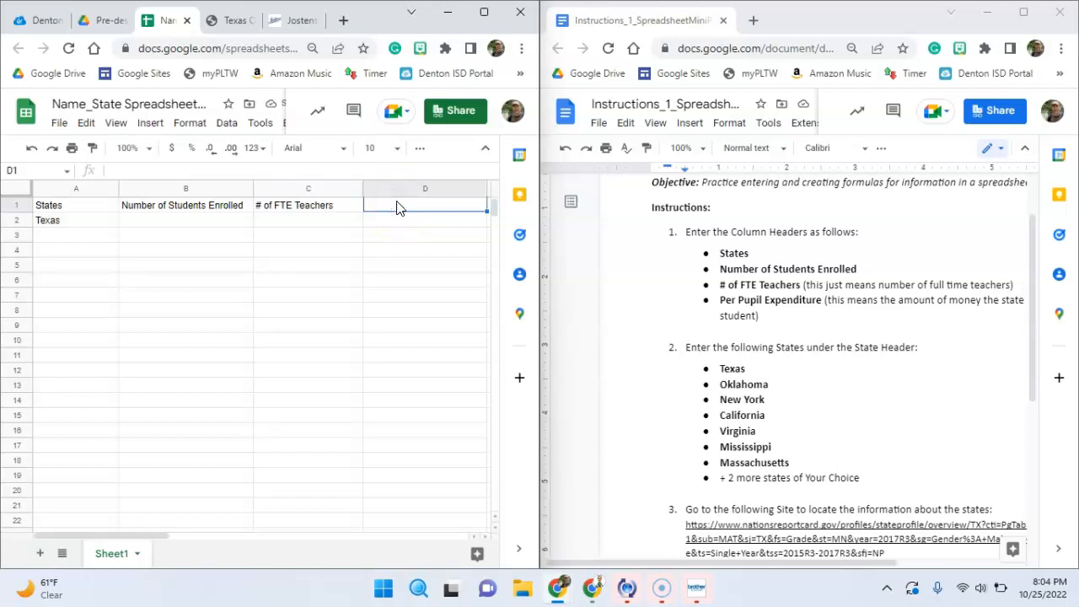
type("Per pupil Expenditures")
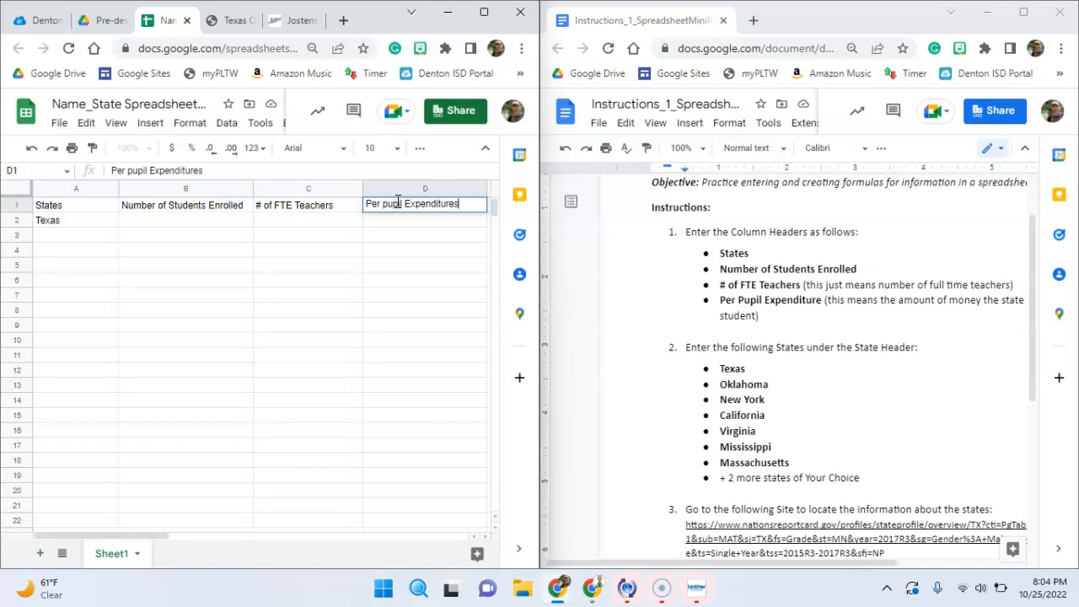
key("Return")
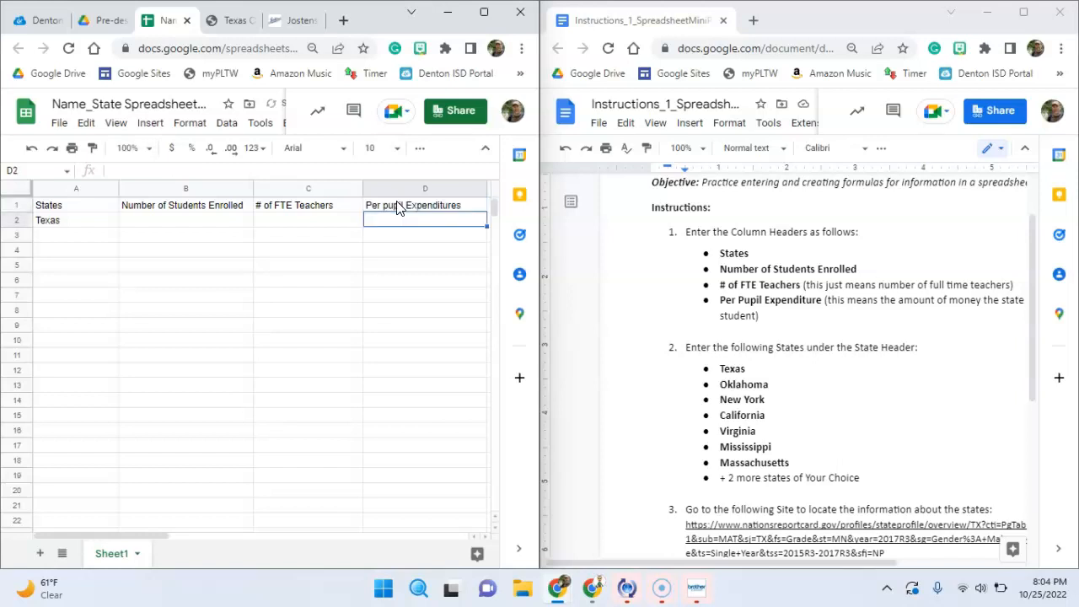
key("Up")
key("Down")
key("Left")
key("Left")
key("Left")
key("Right")
key("Down")
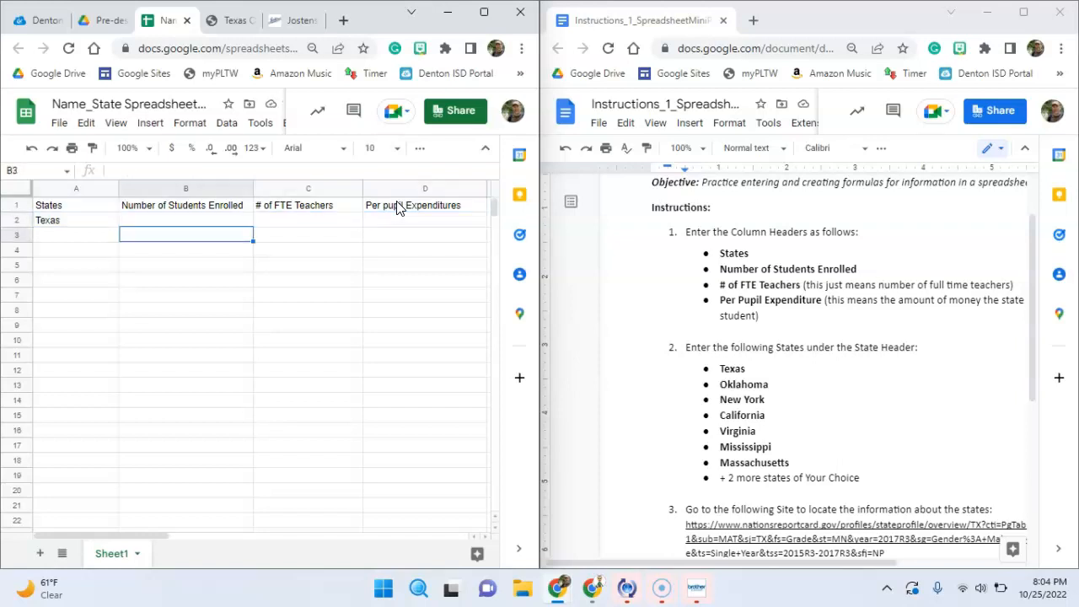
key("Up")
key("Right")
key("Right")
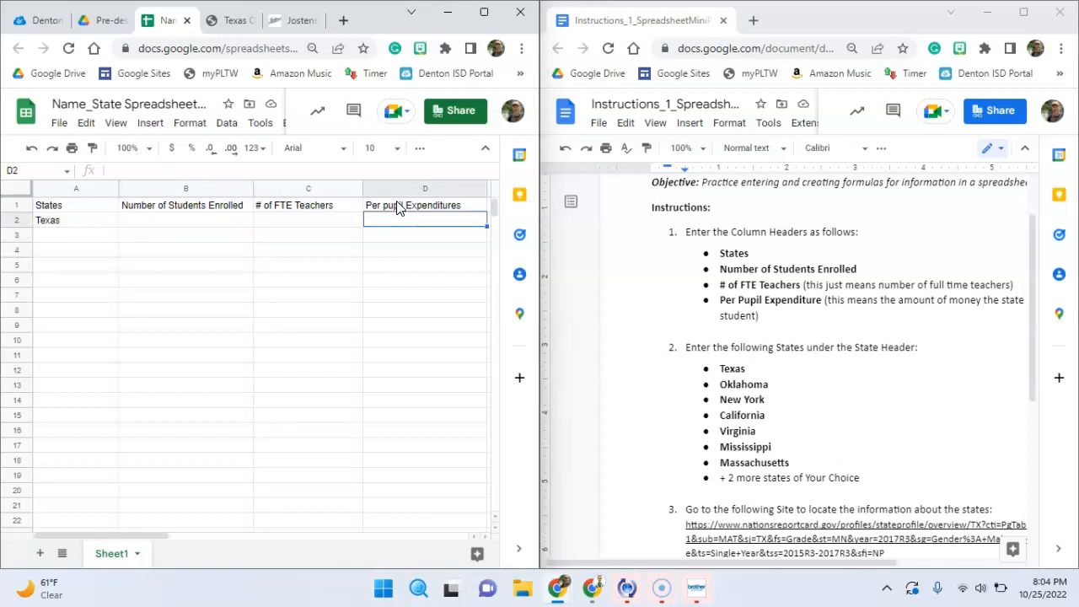
key("Up")
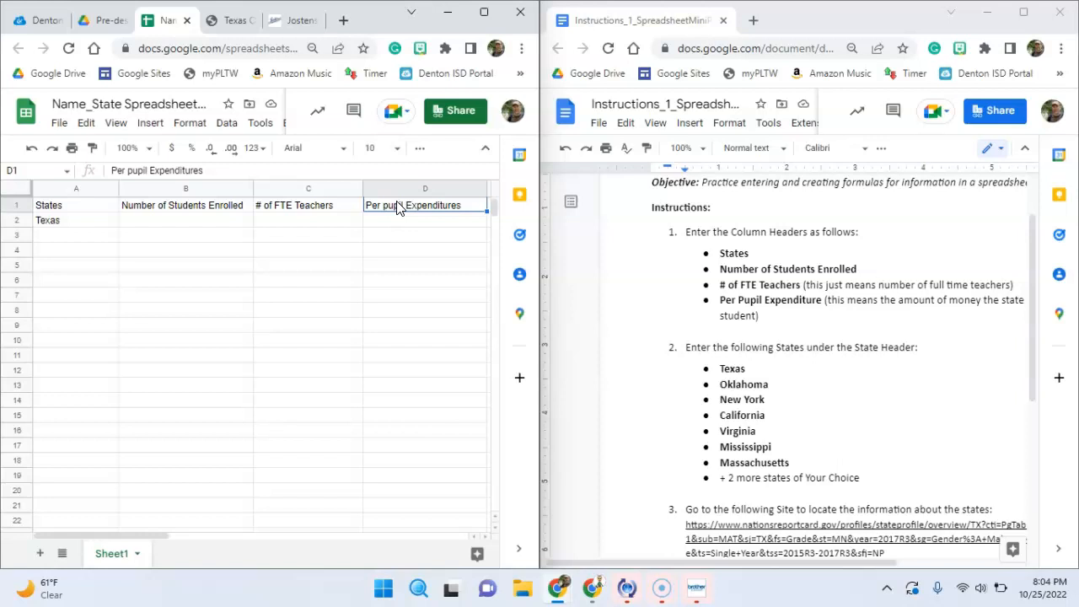
key("Return")
key("Return")
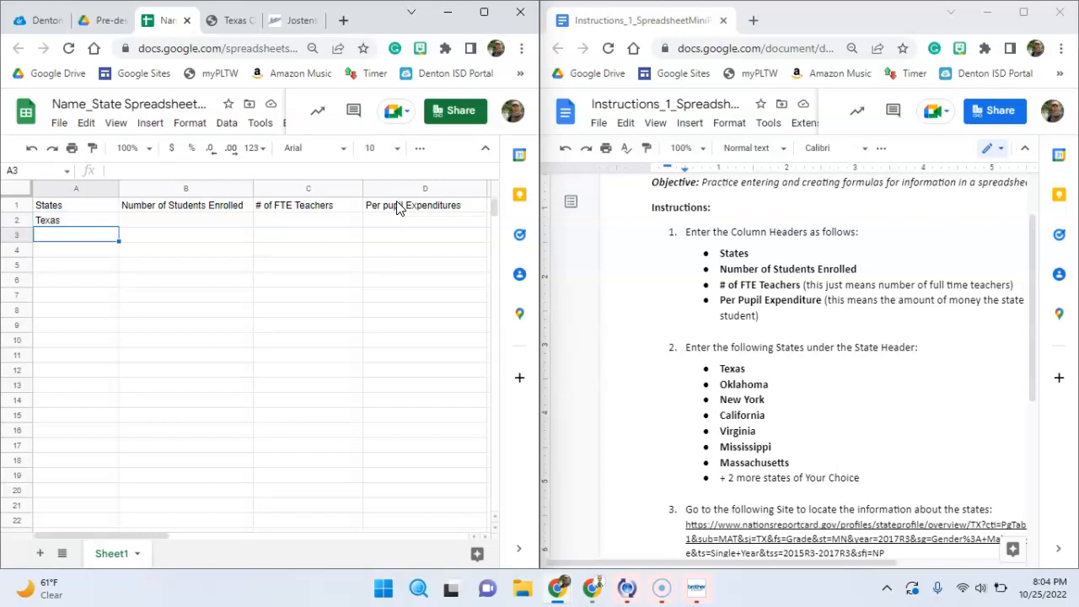
key("Up")
key("Up")
key("Down")
Enter Oklahoma in A3 and New York in A4 under the States header.
key("Down")
type("Ok")
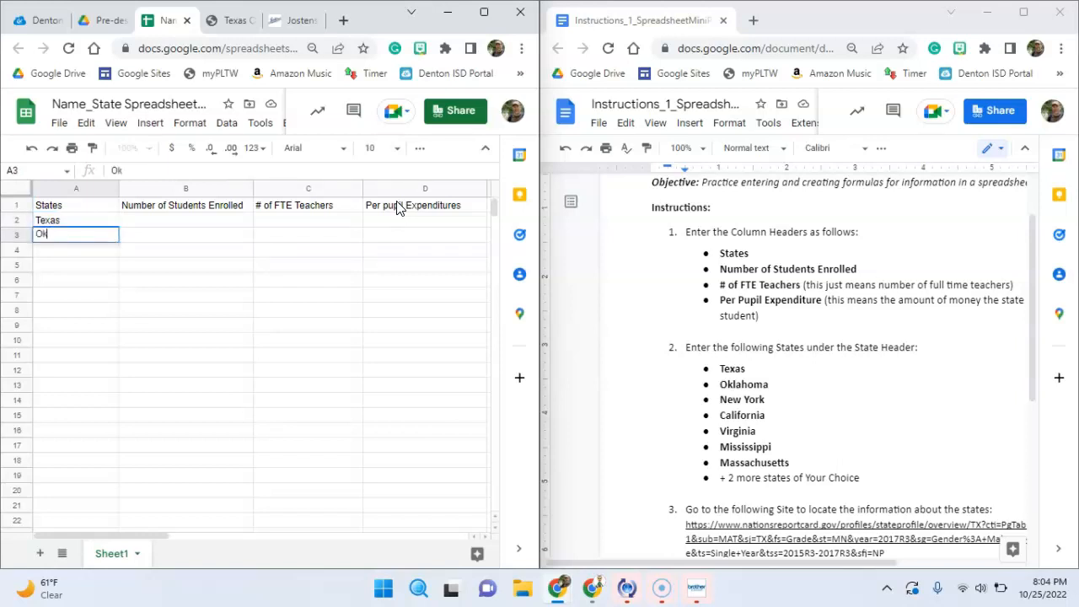
type("lahoma")
key("Return")
type("New York")
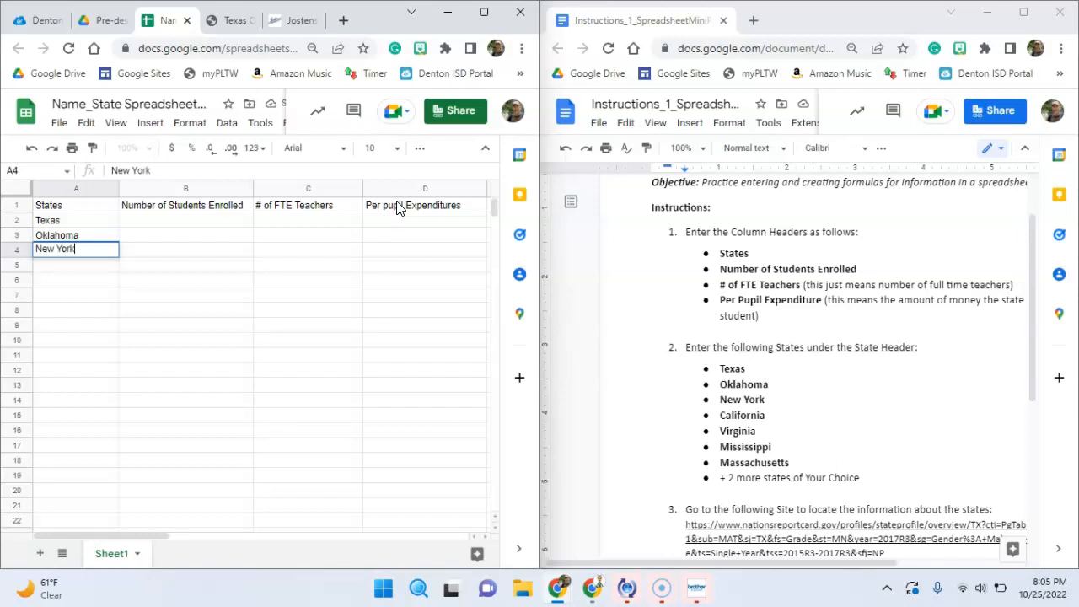